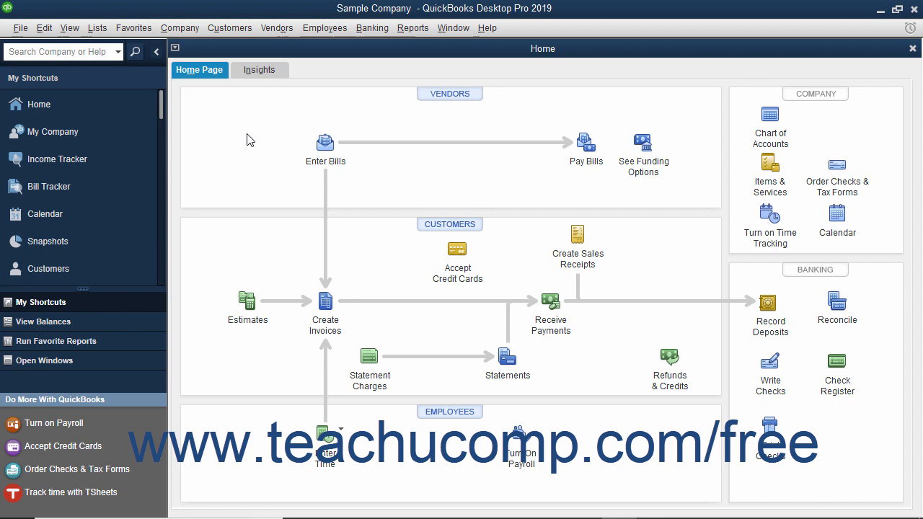
Open the Chart of Accounts and look through the listed accounts
left_click(103, 28)
left_click(105, 49)
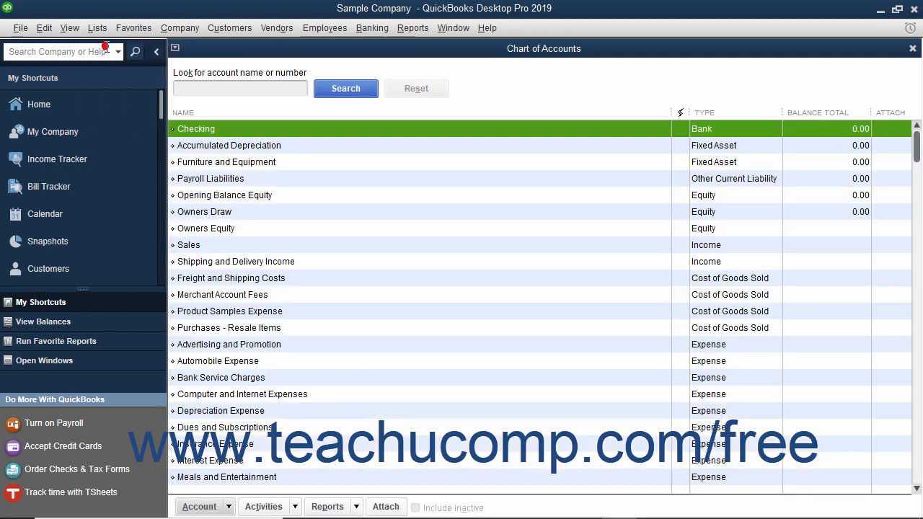
scroll(433, 245, "down", 3)
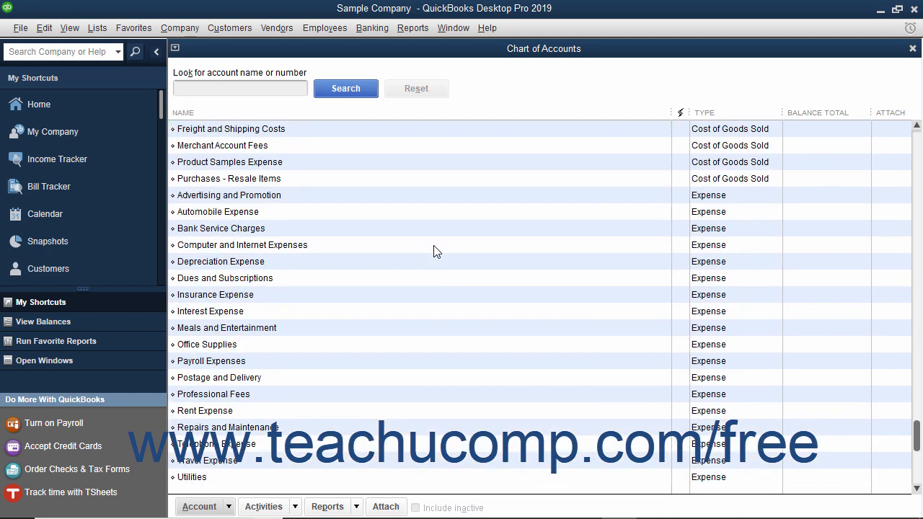
scroll(433, 245, "up", 3)
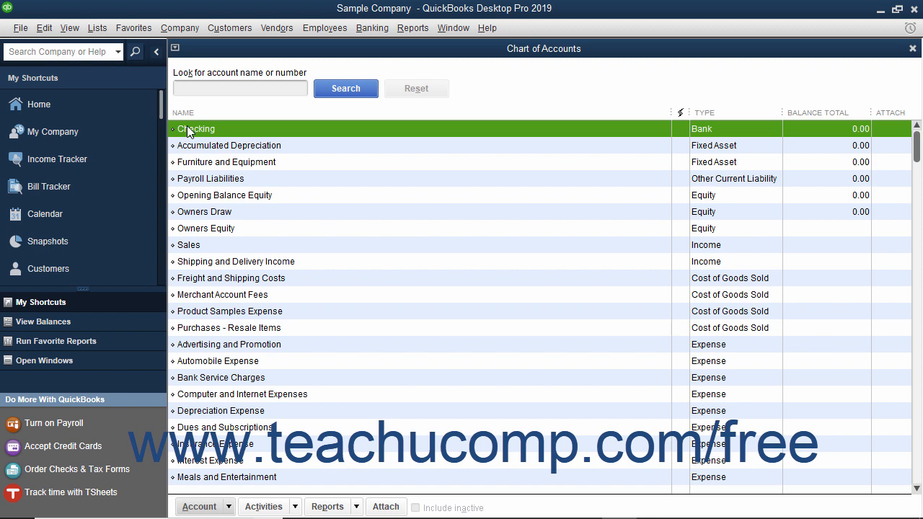
left_click(200, 507)
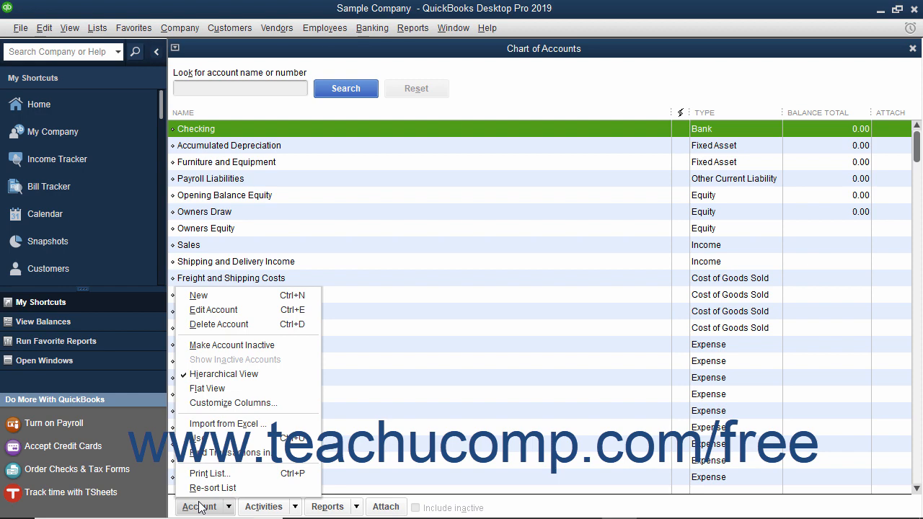
left_click(219, 301)
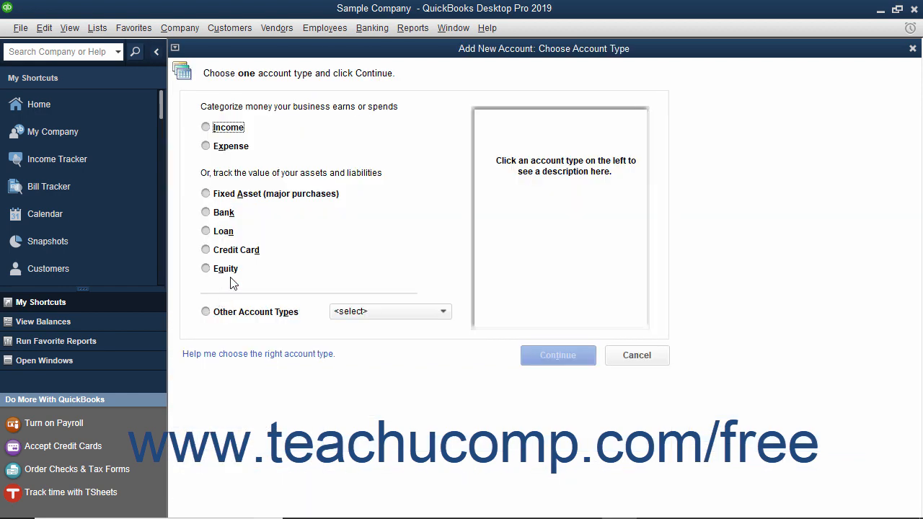
left_click(911, 50)
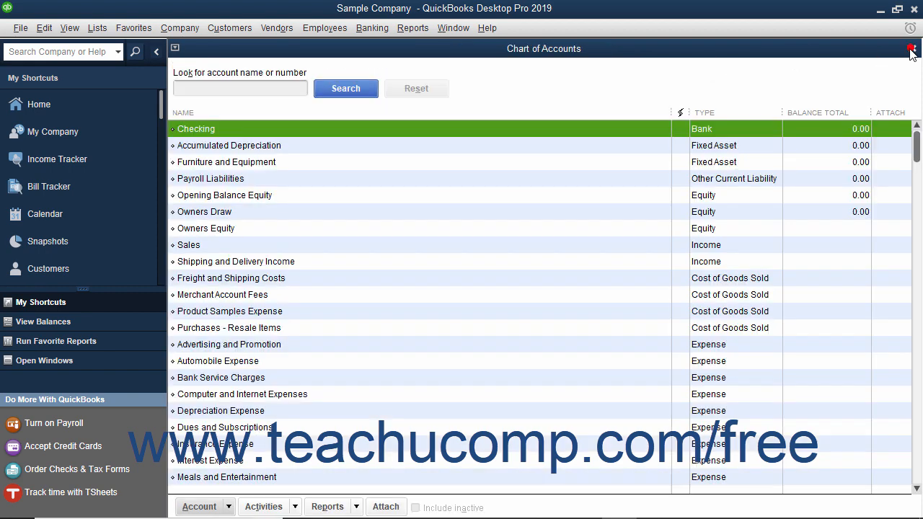
left_click(97, 31)
left_click(97, 32)
left_click(191, 506)
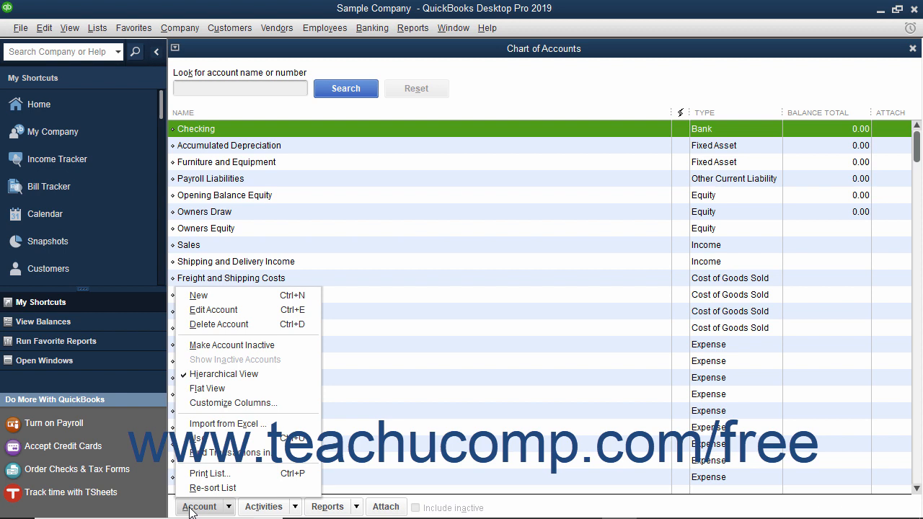
left_click(191, 509)
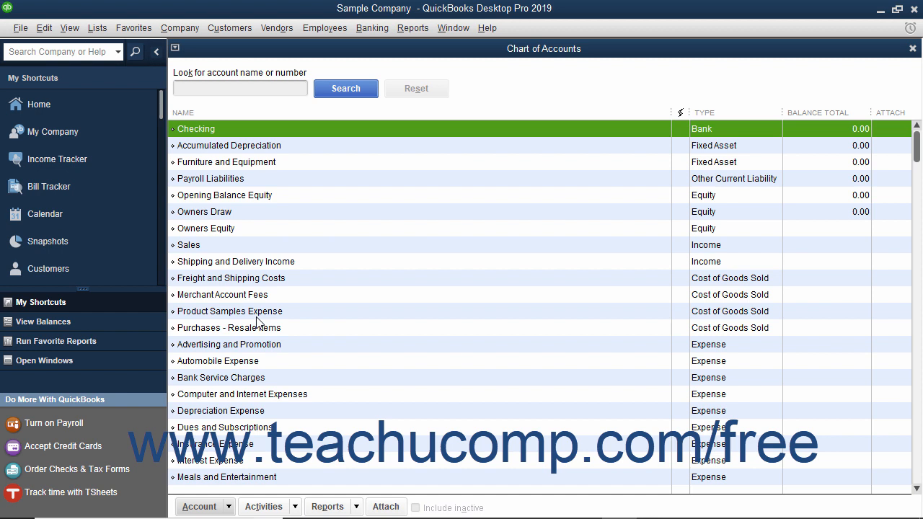
Start a new account in the Chart of Accounts with Bank as its account type
left_click(199, 507)
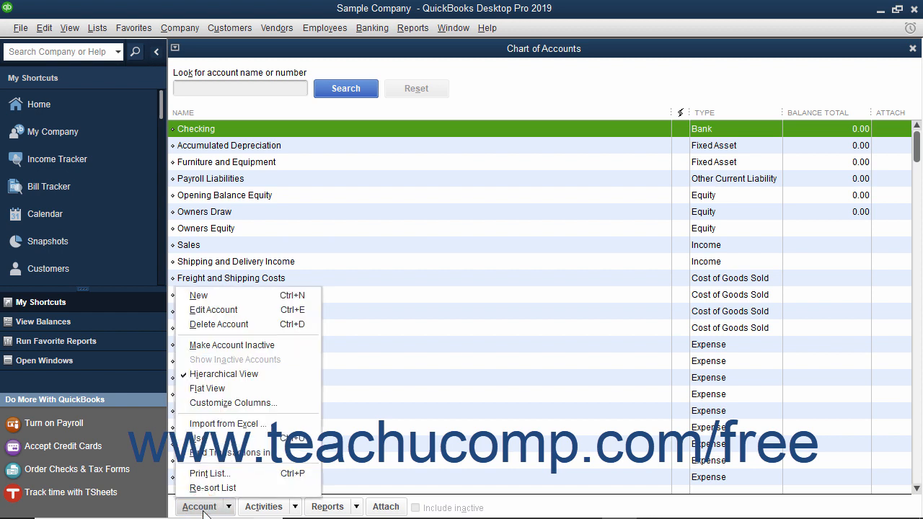
left_click(212, 296)
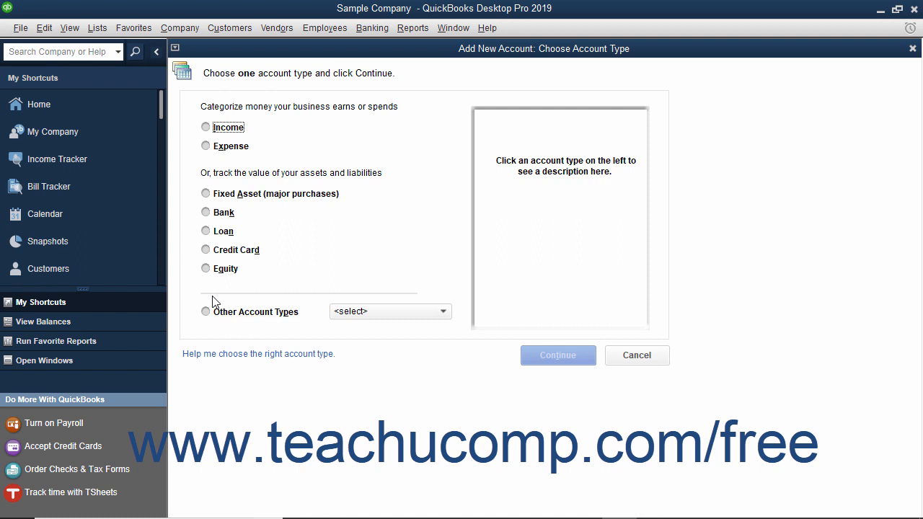
left_click(206, 212)
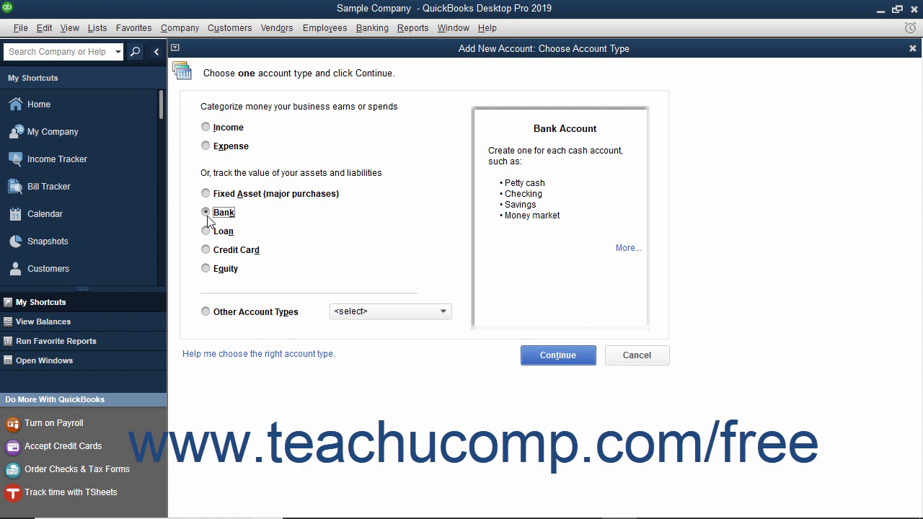
left_click(542, 355)
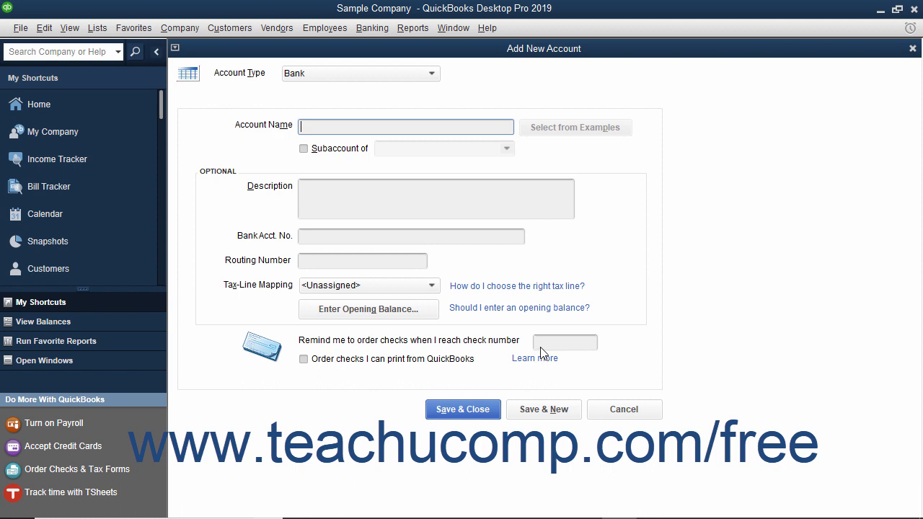
left_click(433, 75)
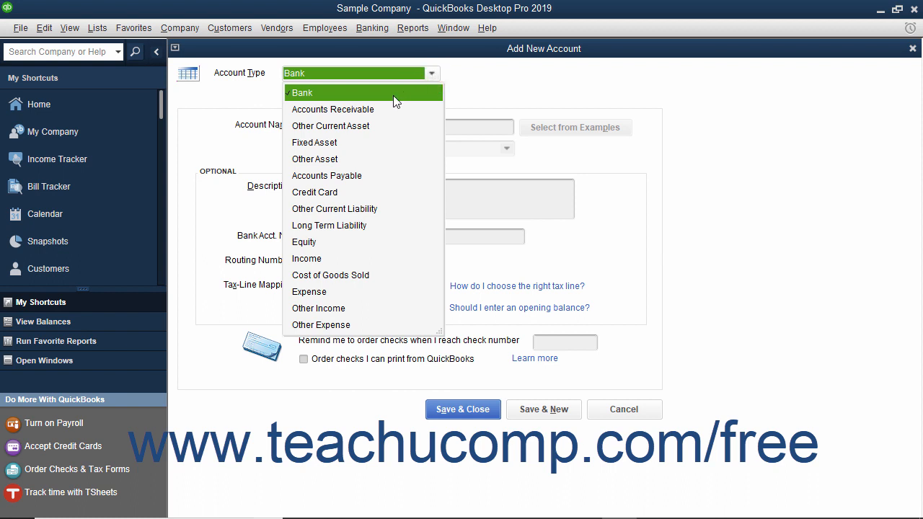
left_click(333, 93)
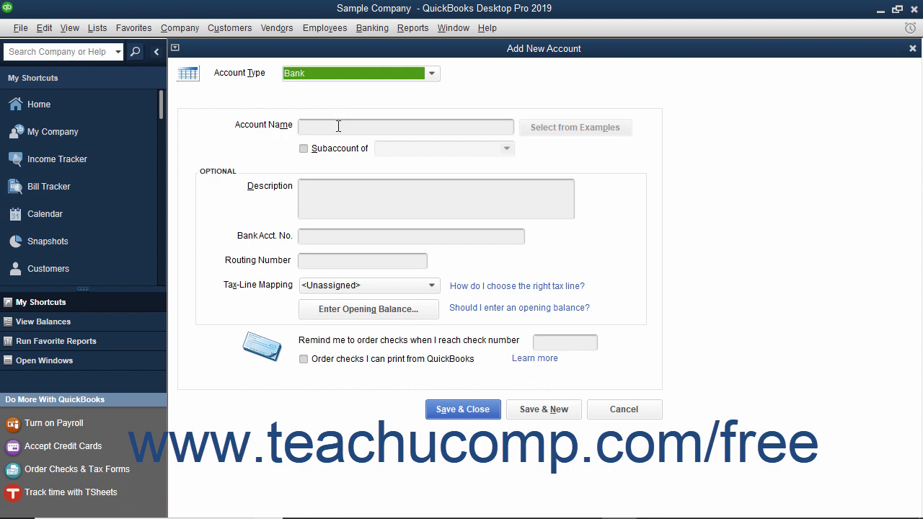
Name the new bank account Savings, leaving the description, bank account number and routing number blank
left_click(338, 126)
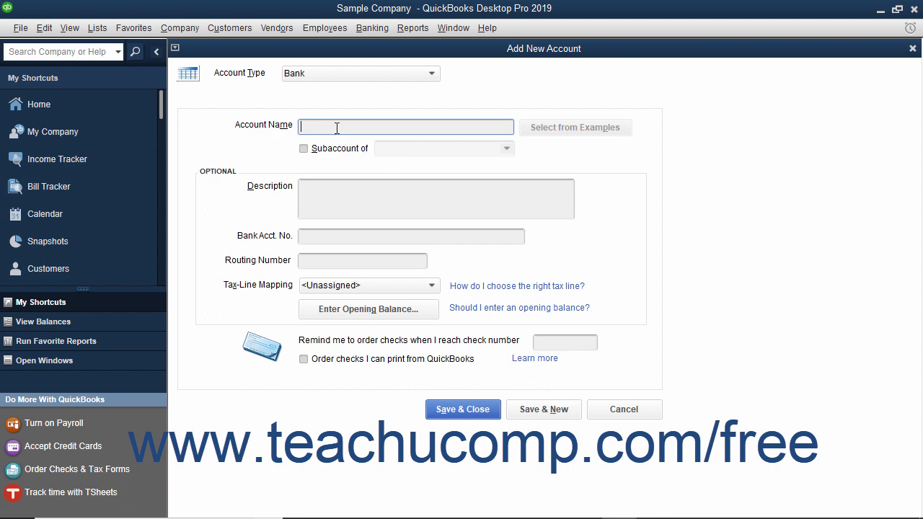
type("Sav")
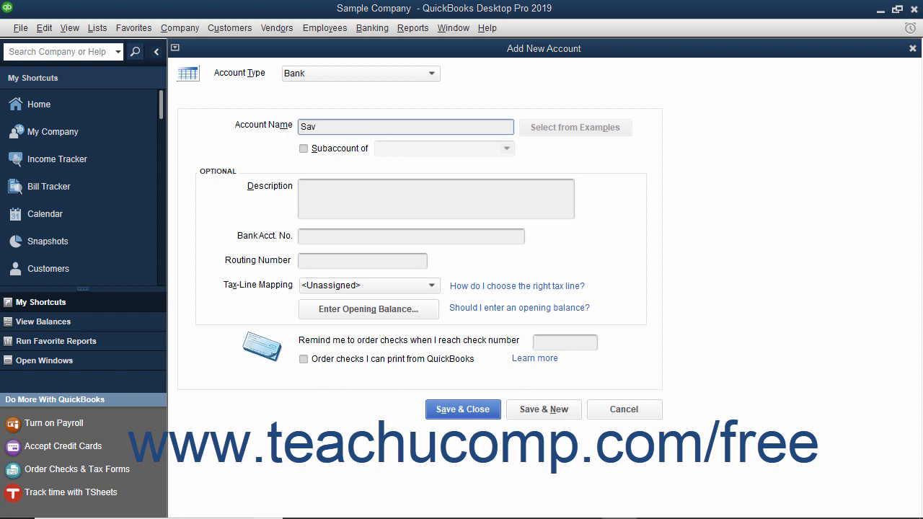
type("ings")
left_click(310, 198)
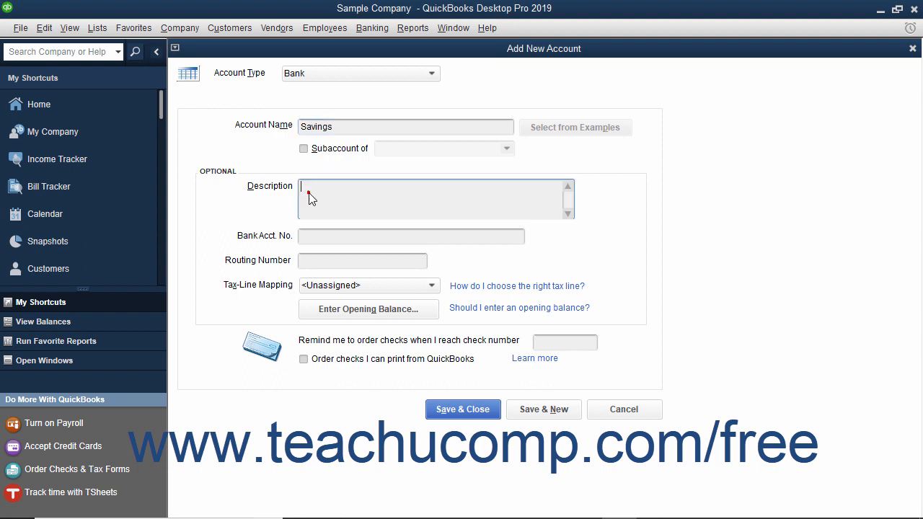
left_click(306, 237)
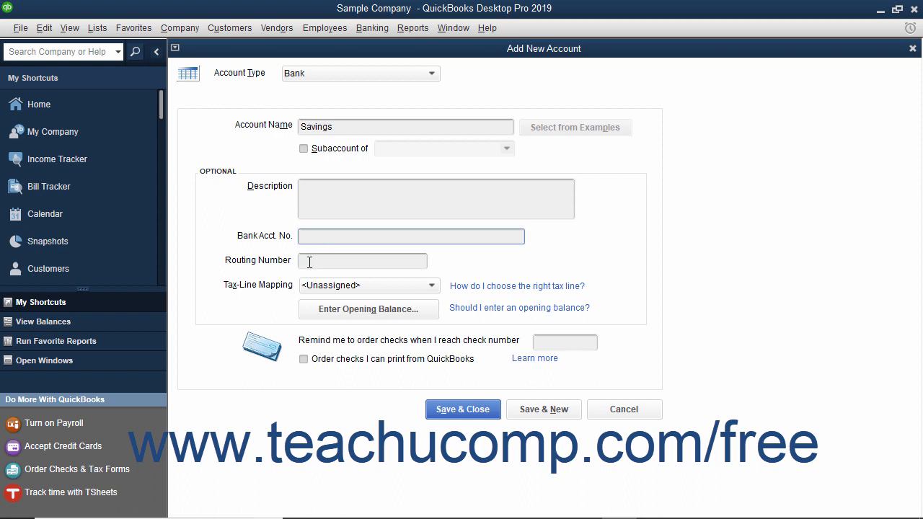
left_click(309, 260)
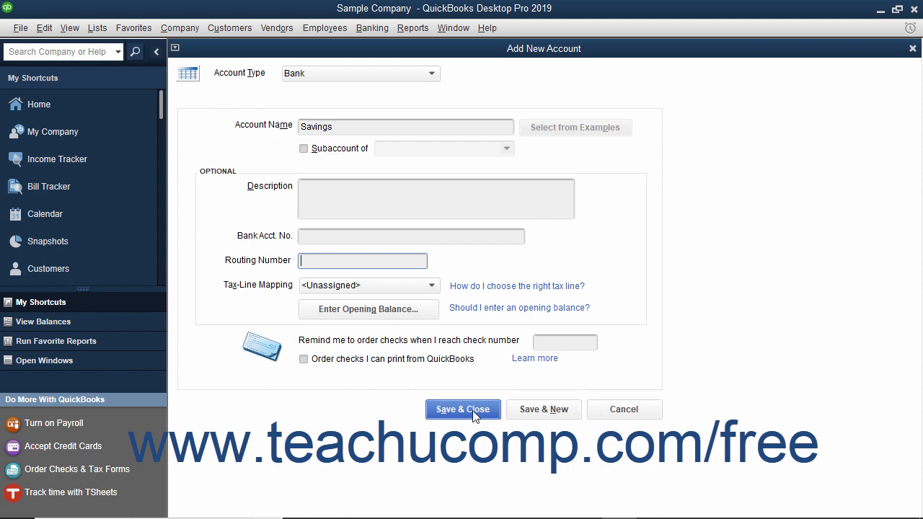
left_click(400, 315)
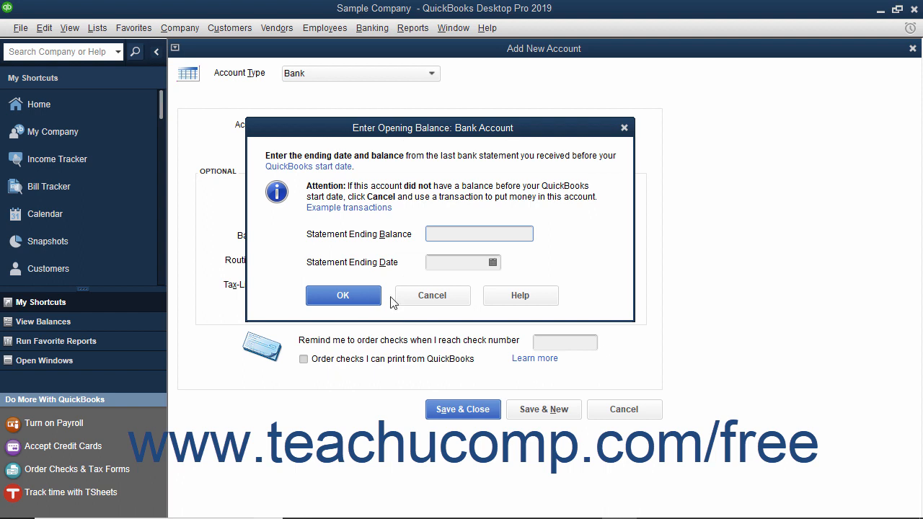
left_click(453, 232)
left_click(449, 260)
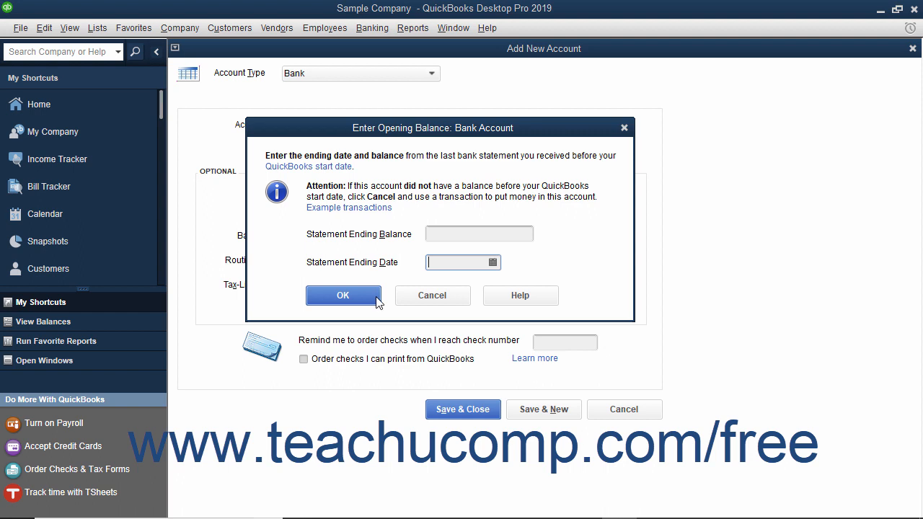
left_click(430, 296)
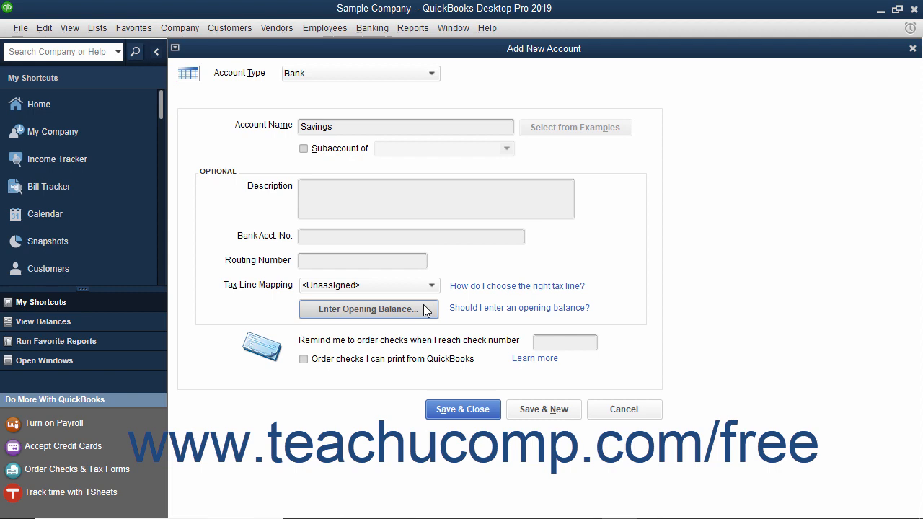
Save the Savings account and decline setting up online bank feed services for it
left_click(433, 409)
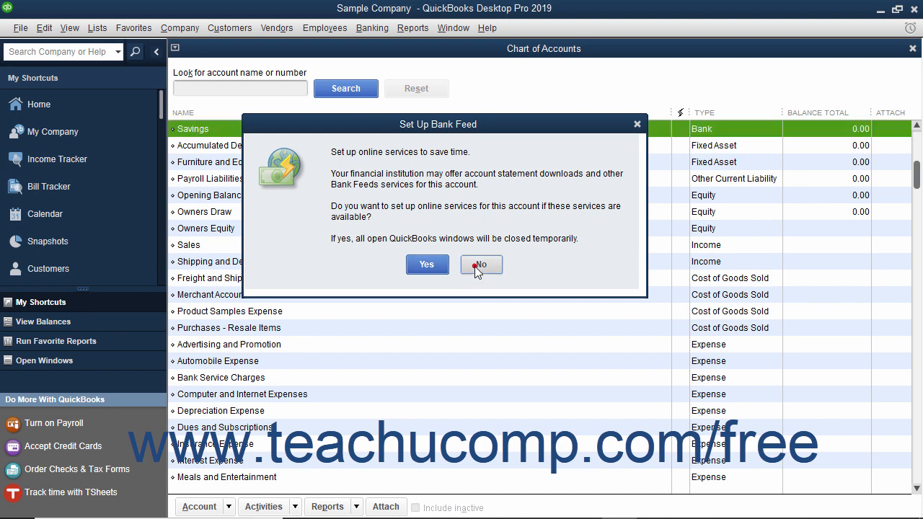
left_click(476, 264)
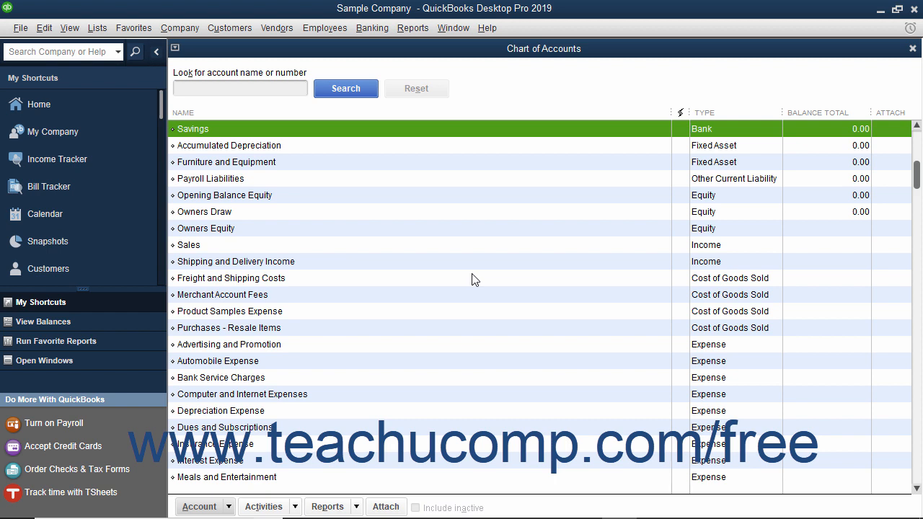
Start another new account with Expense as its account type
left_click(293, 364)
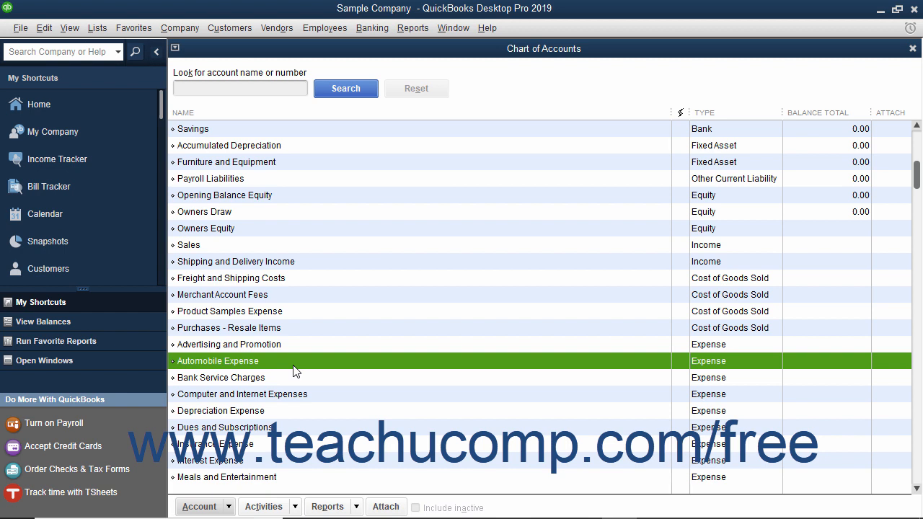
left_click(217, 505)
left_click(199, 295)
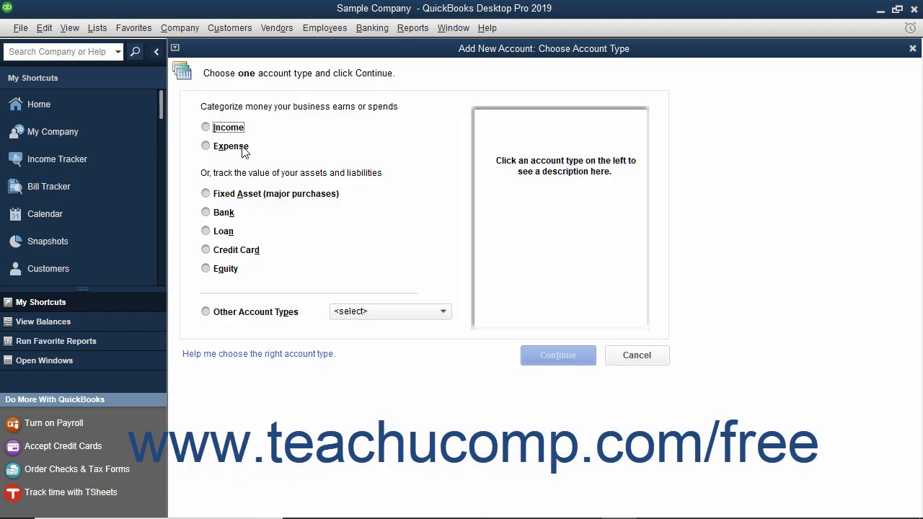
left_click(206, 146)
left_click(555, 366)
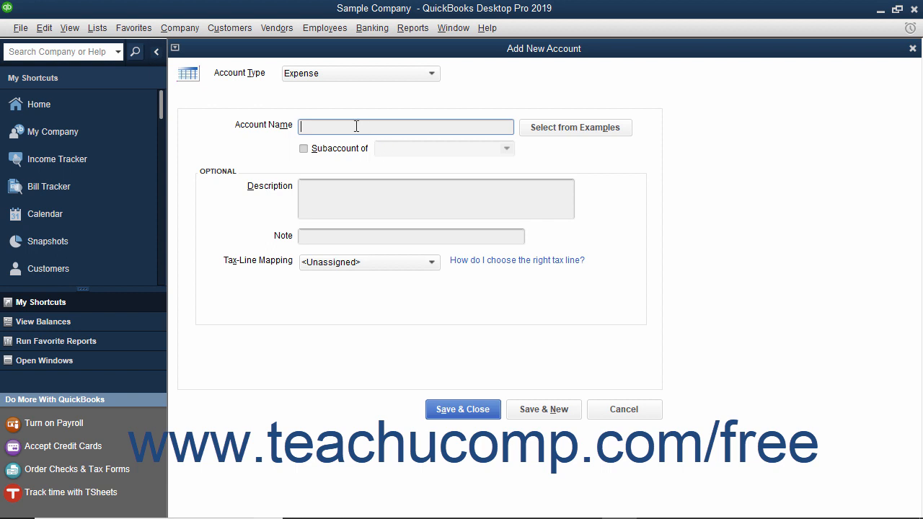
Name the expense account Gas, make it a subaccount of Automobile Expense, and save it
type("Gas")
left_click(303, 149)
left_click(506, 150)
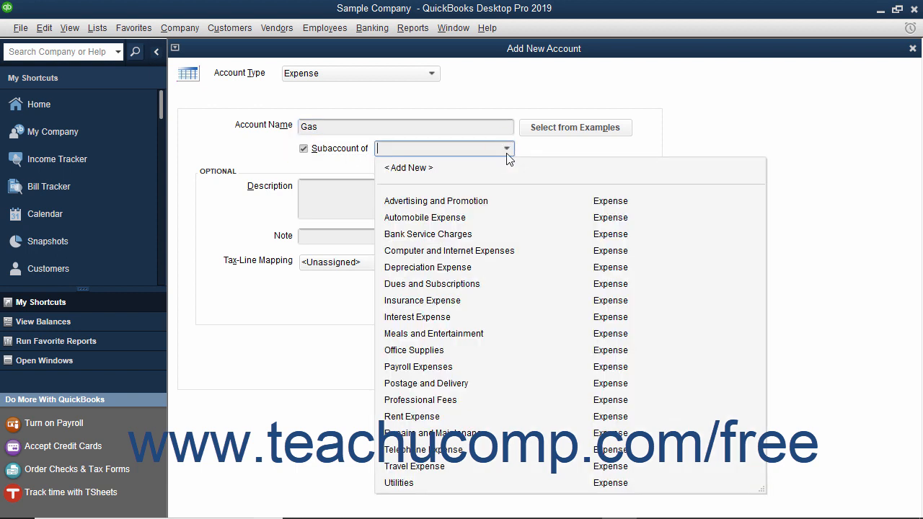
left_click(476, 217)
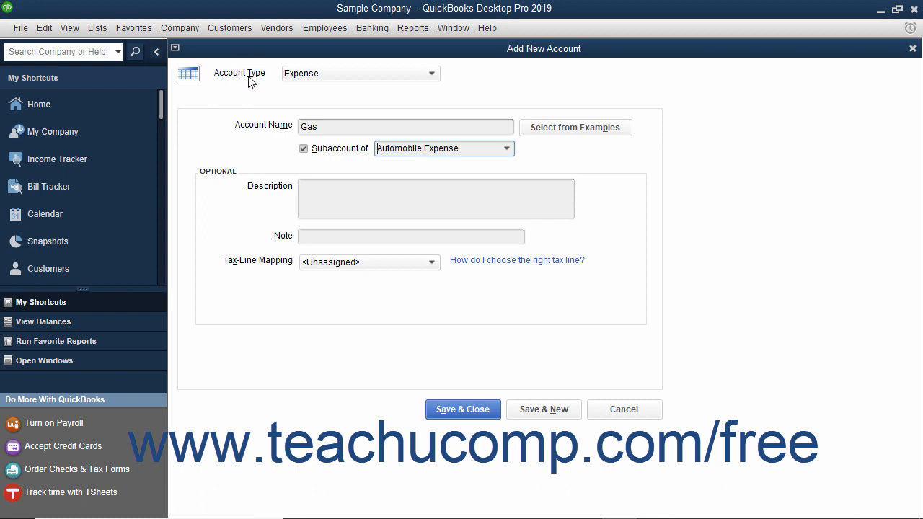
left_click(451, 408)
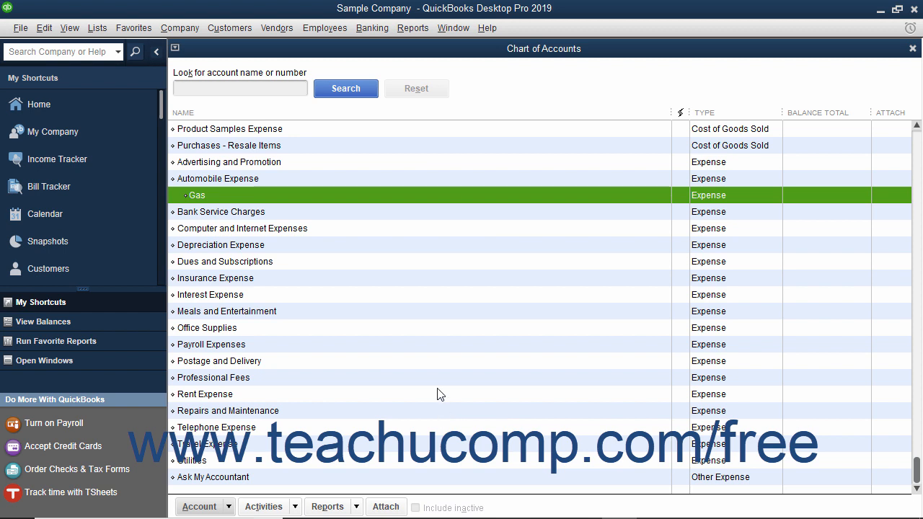
Search the Chart of Accounts for "check", and reset the search to list all accounts again
left_click(226, 88)
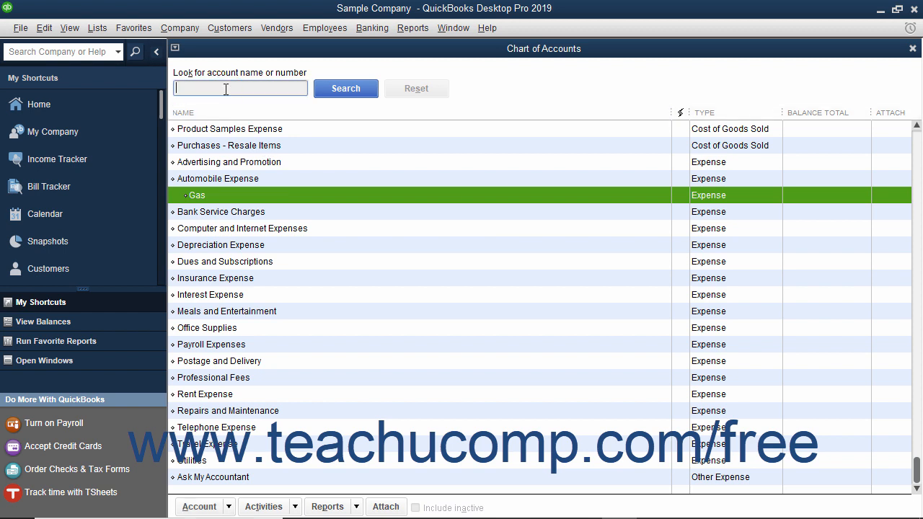
type("check")
left_click(330, 88)
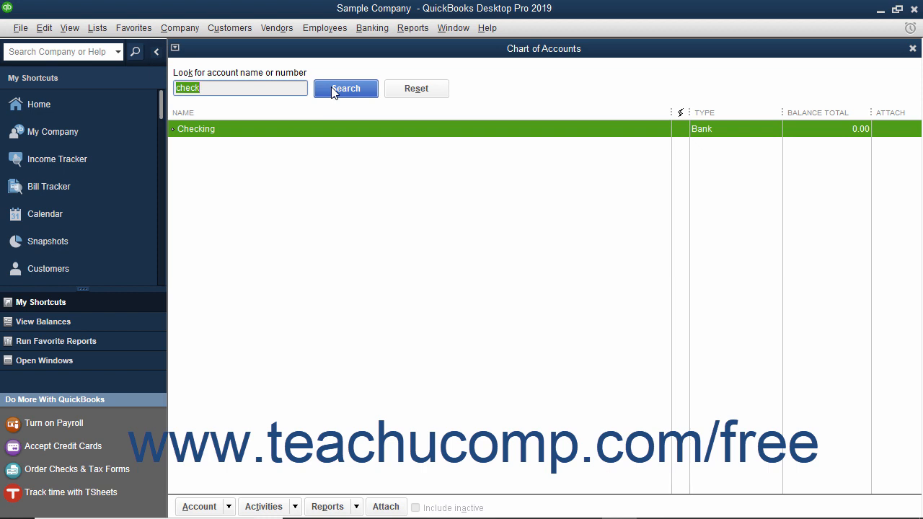
left_click(401, 90)
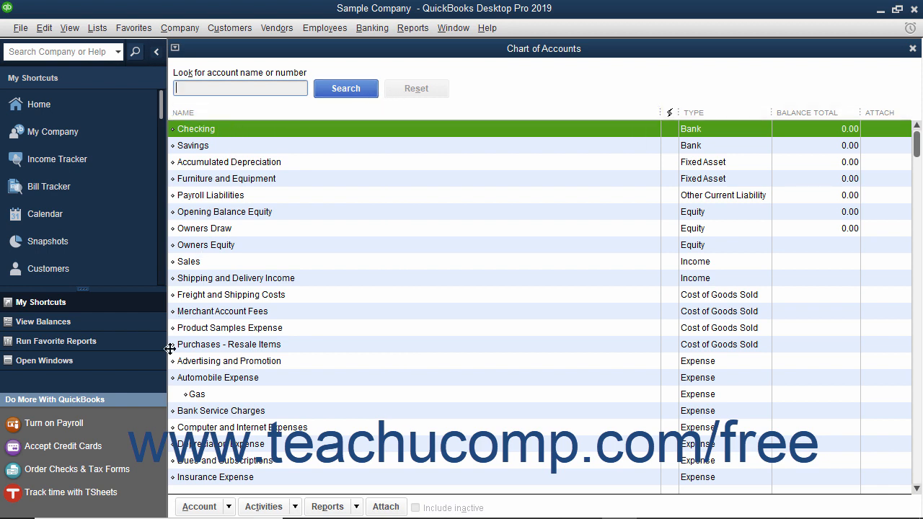
Open the Checking account for editing
left_click(197, 507)
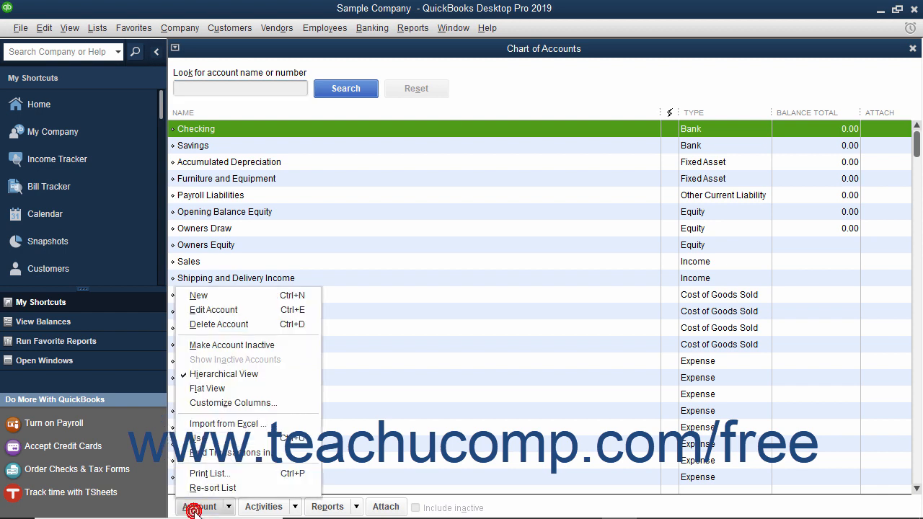
left_click(221, 310)
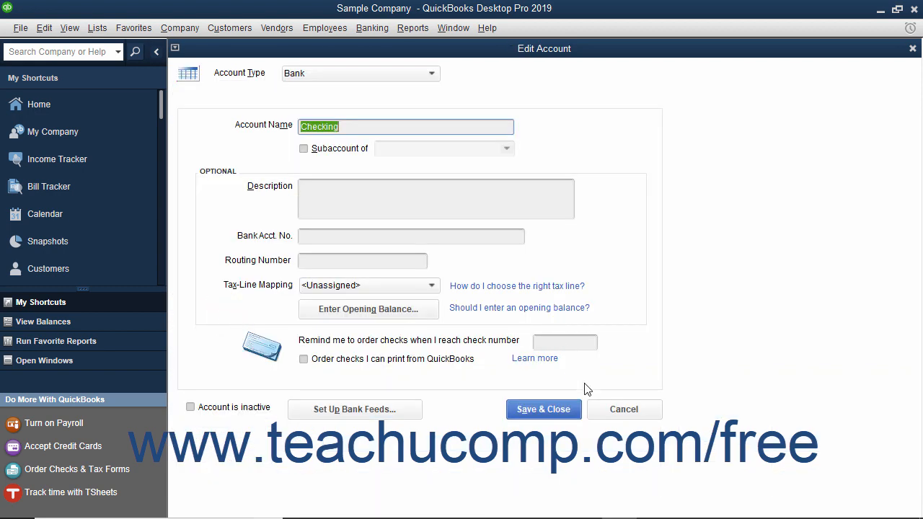
Close the open account form without saving, reopen the Checking account for editing, and save it with the description "Checking account"
left_click(597, 408)
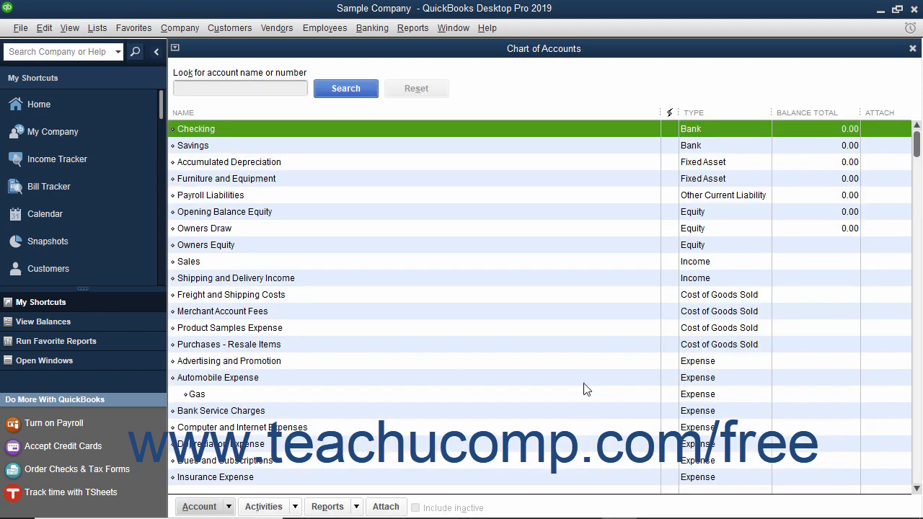
right_click(202, 130)
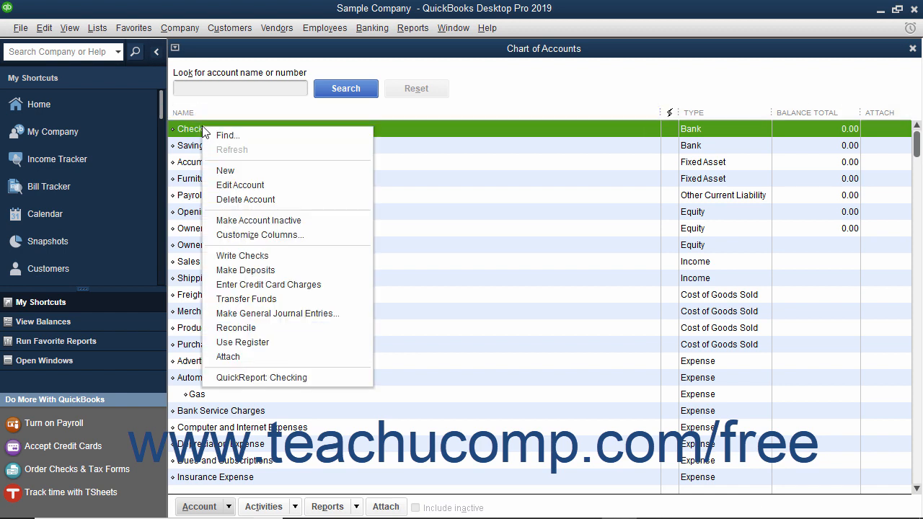
left_click(238, 185)
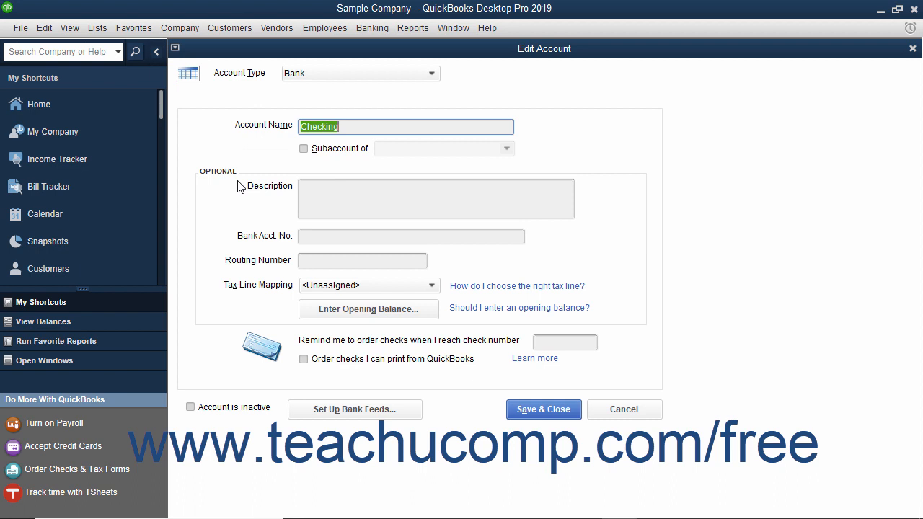
left_click(313, 189)
type("Checking account")
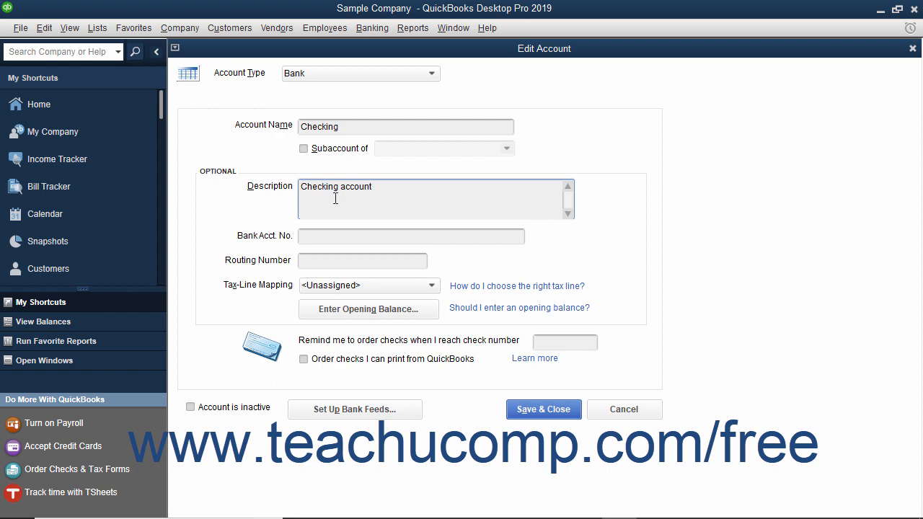
left_click(517, 411)
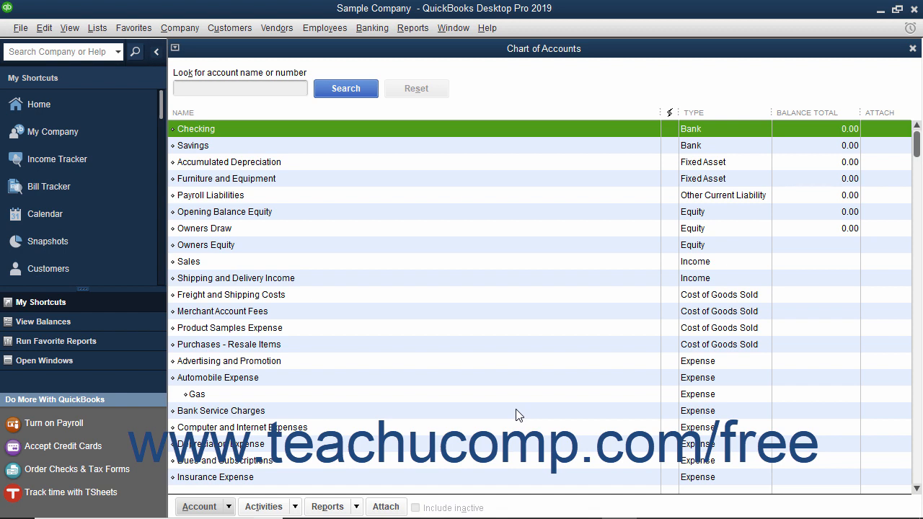
Delete the Gas subaccount under Automobile Expense from the Chart of Accounts and confirm the deletion
left_click(257, 393)
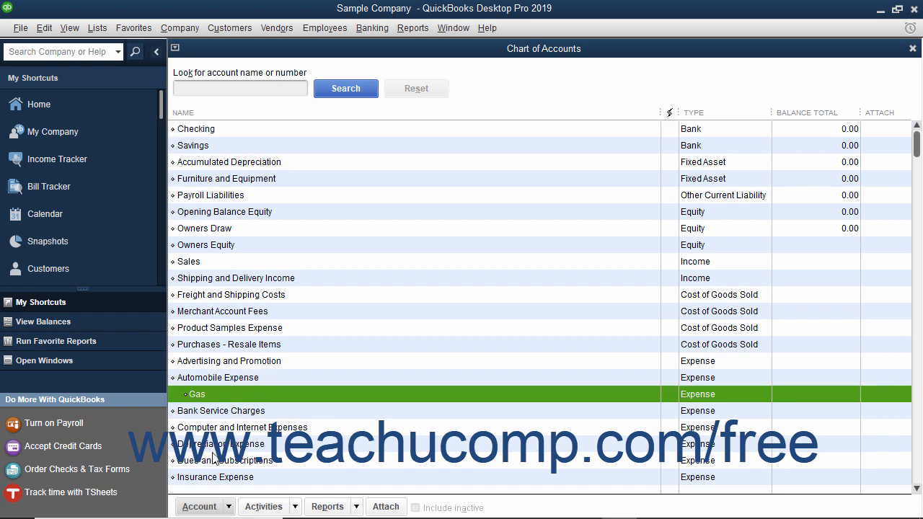
left_click(199, 507)
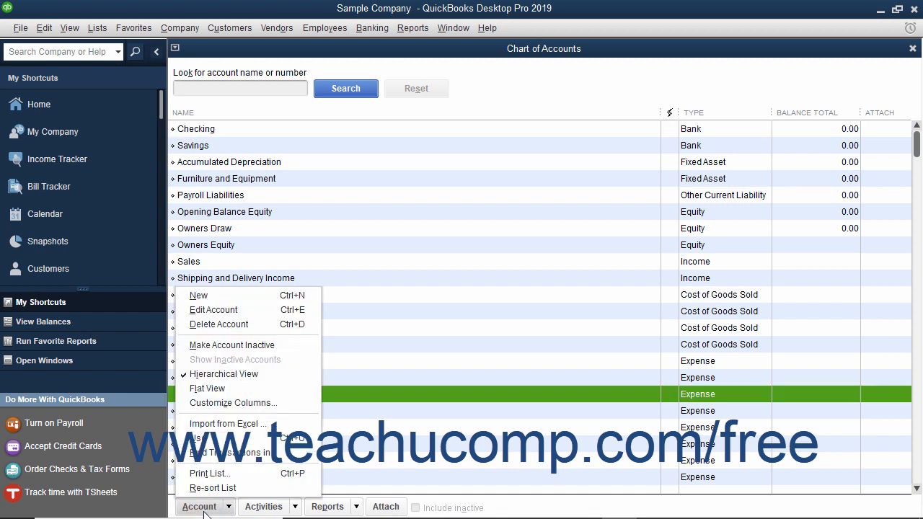
left_click(235, 324)
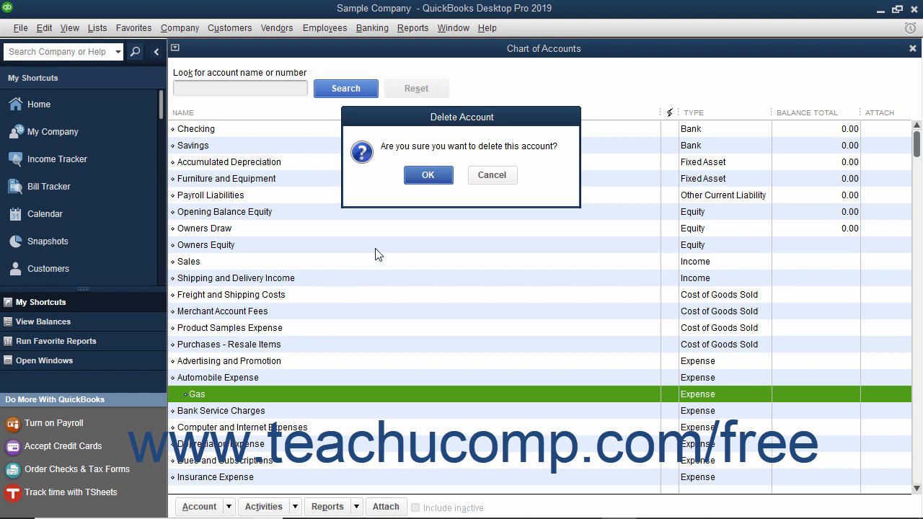
left_click(428, 174)
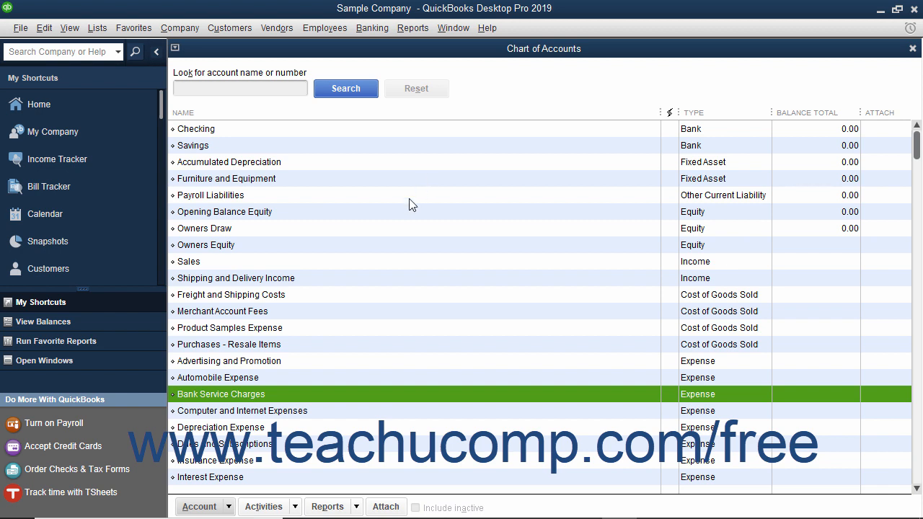
Make the Product Samples Expense account inactive, and show inactive accounts in the list before hiding them again
left_click(233, 331)
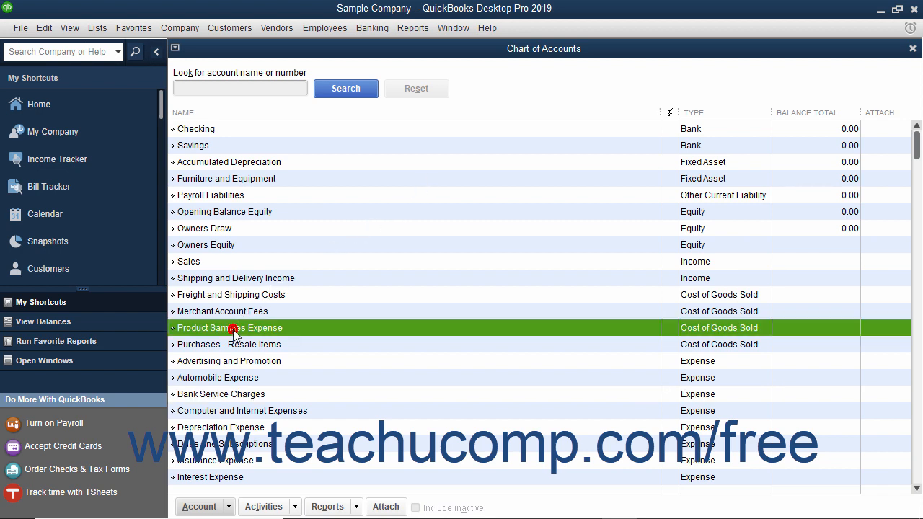
left_click(199, 508)
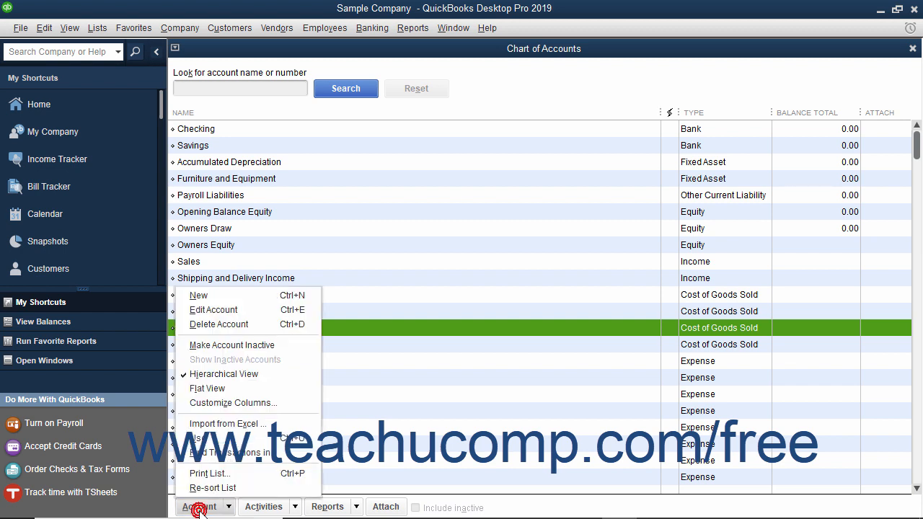
left_click(227, 346)
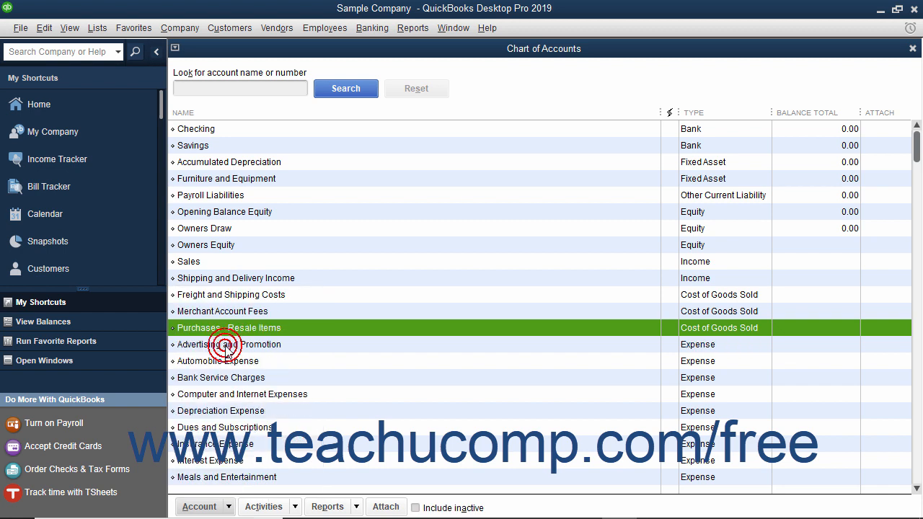
left_click(416, 508)
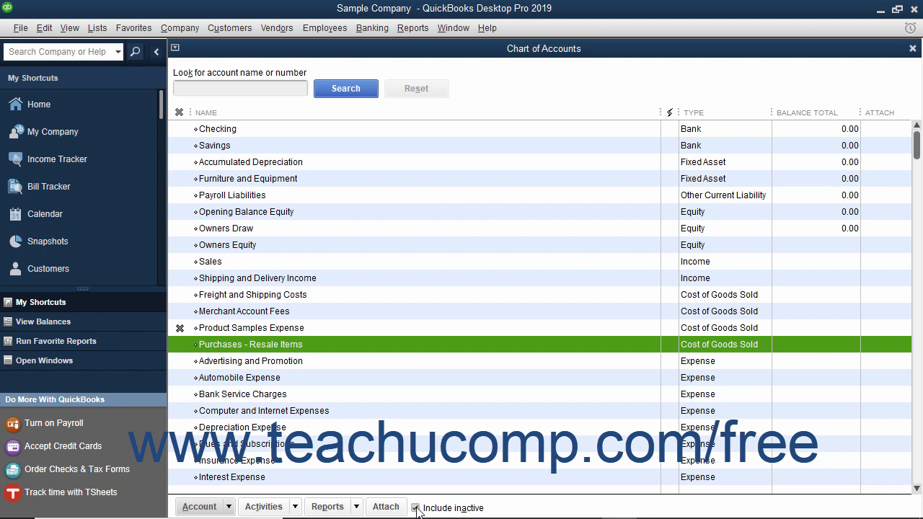
left_click(416, 508)
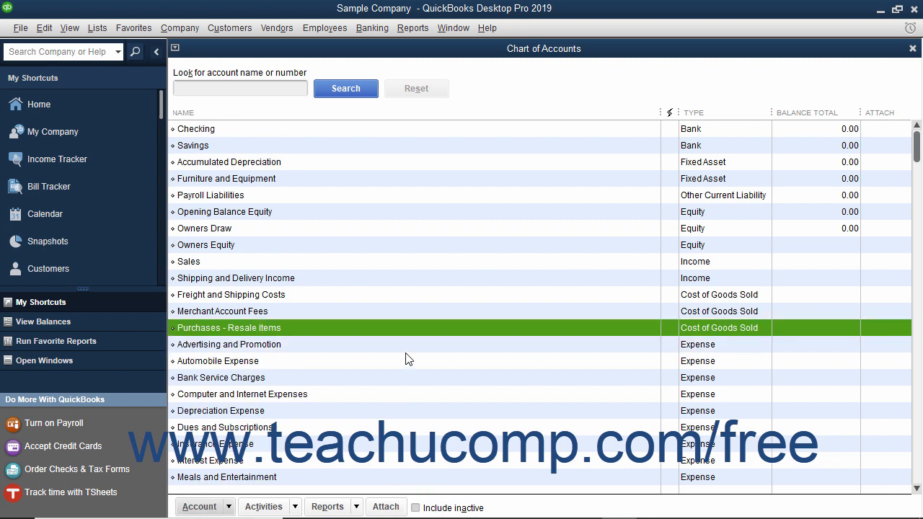